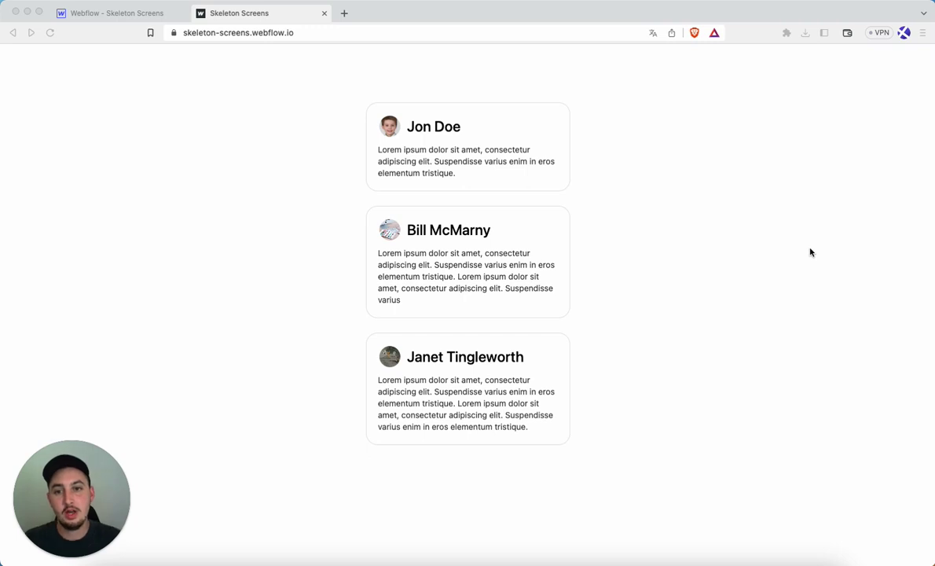
Step: Reload the published Skeleton Screens site and dismiss the translation offer while the skeletons resolve
left_click(51, 34)
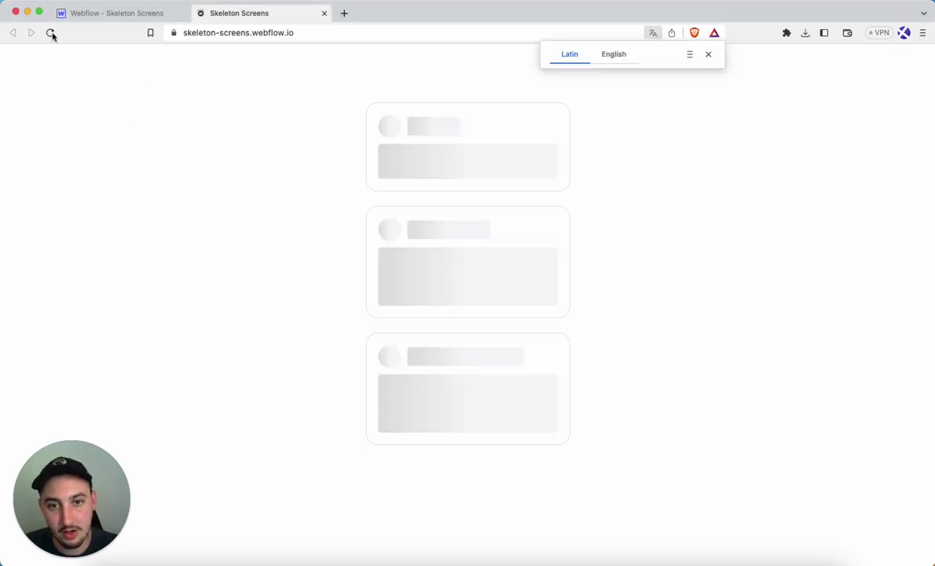
left_click(708, 54)
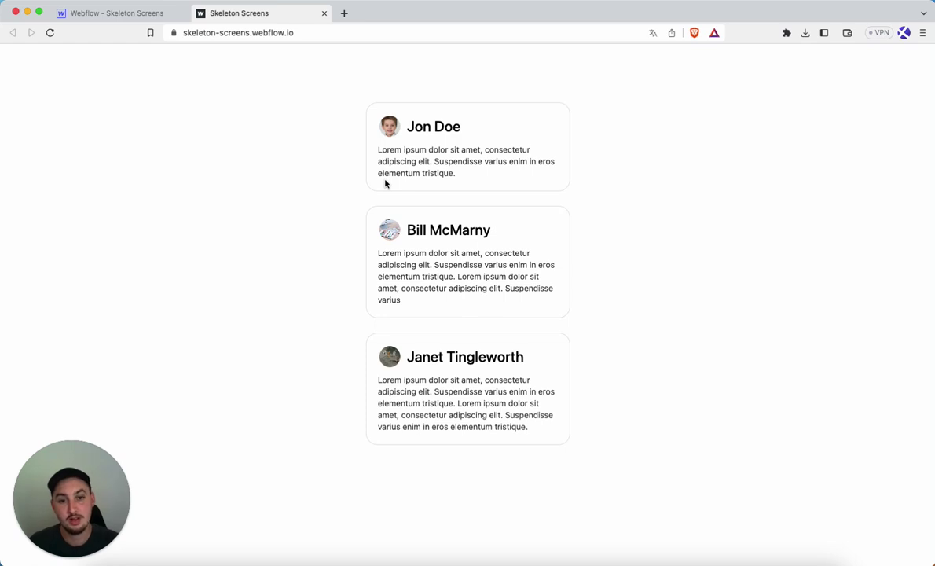
Step: Read the skeleton script and styles in the Home page's Before </body> custom code, then close settings
left_click(107, 13)
left_click(10, 147)
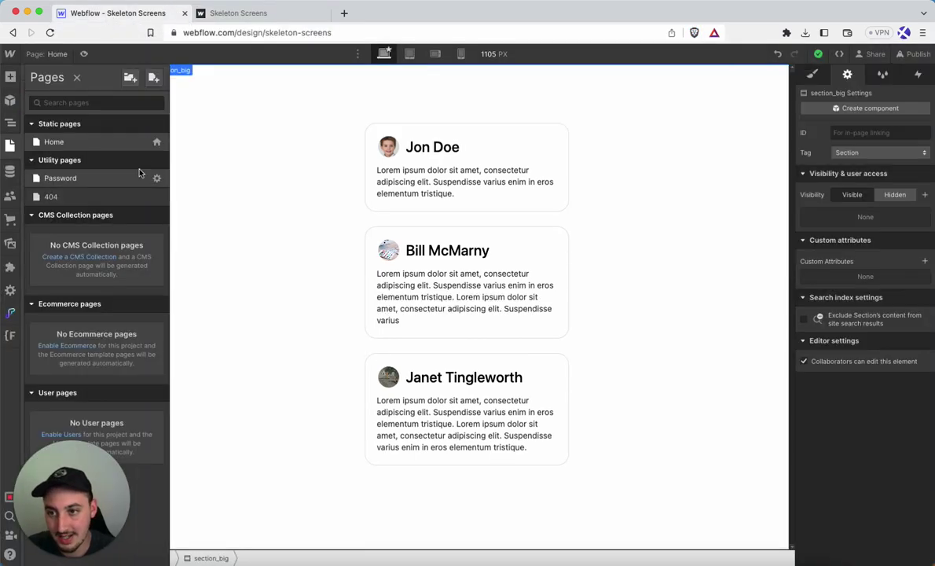
left_click(154, 142)
scroll(288, 221, "down", 15)
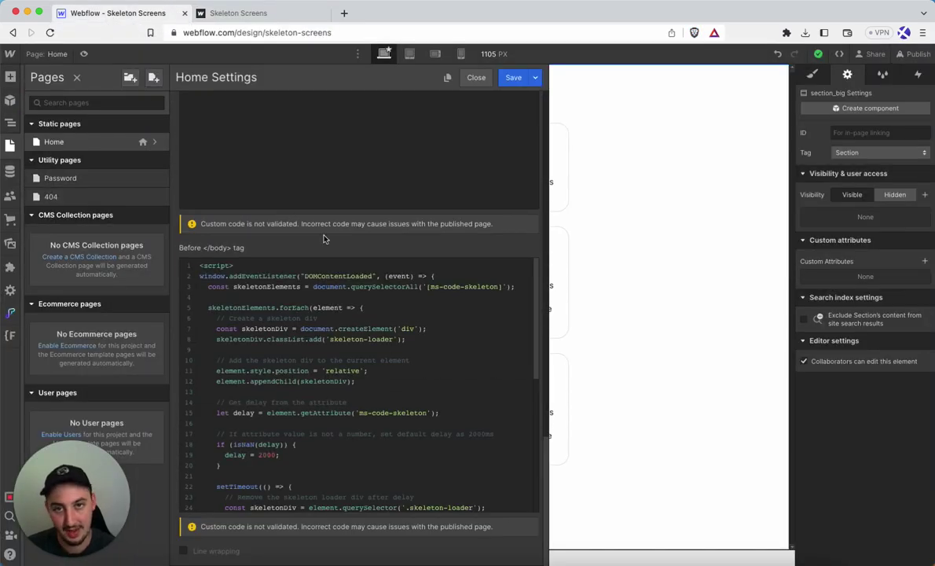
scroll(351, 360, "down", 1)
scroll(352, 360, "down", 5)
scroll(340, 354, "up", 6)
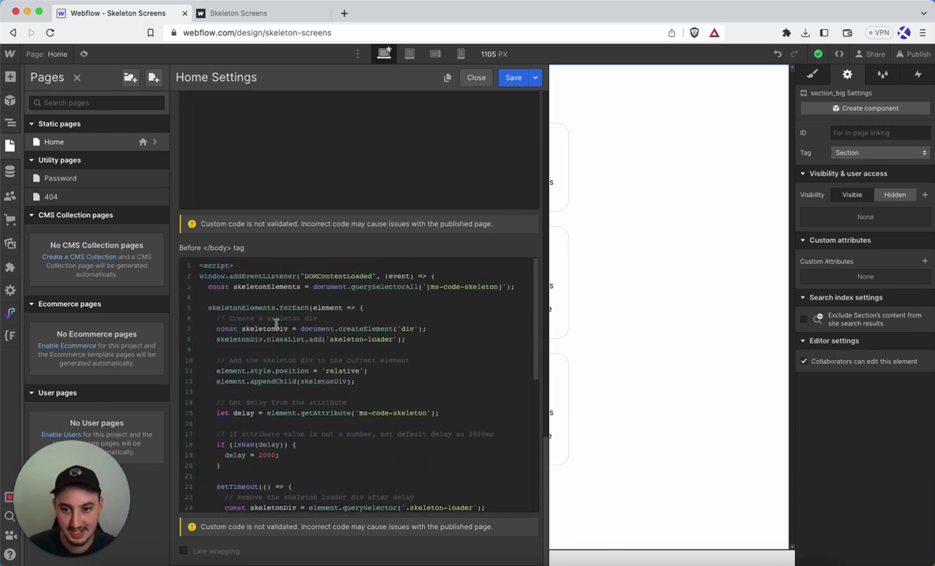
scroll(289, 307, "down", 10)
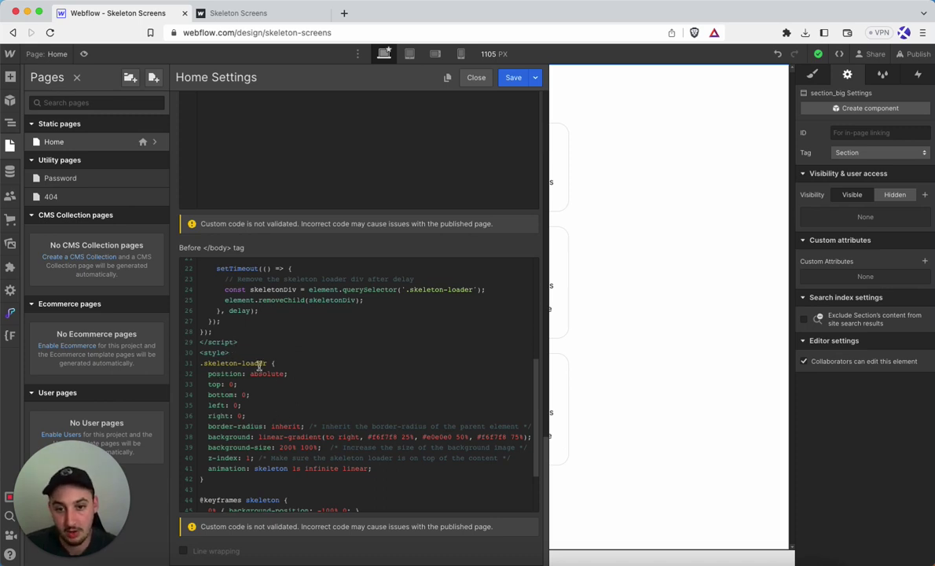
scroll(286, 328, "down", 3)
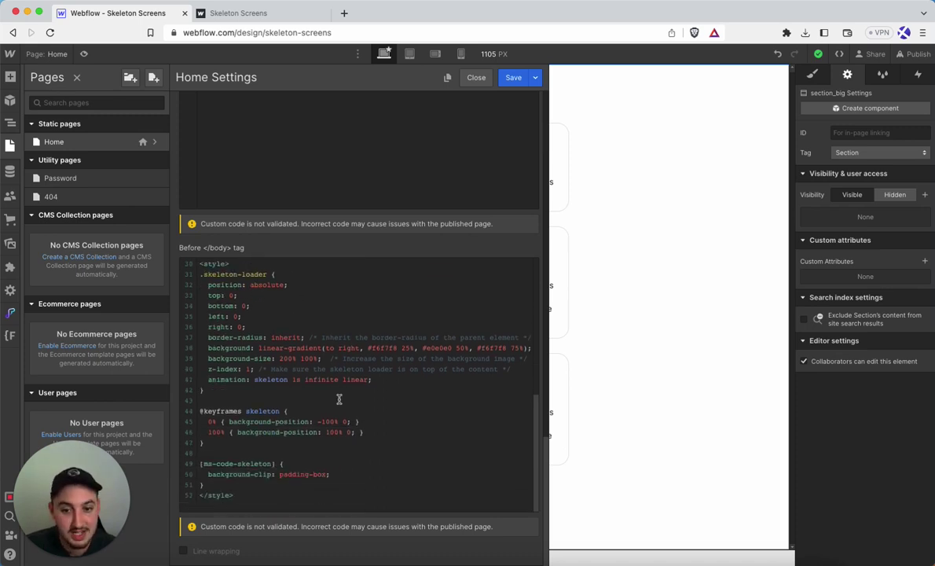
scroll(302, 476, "up", 10)
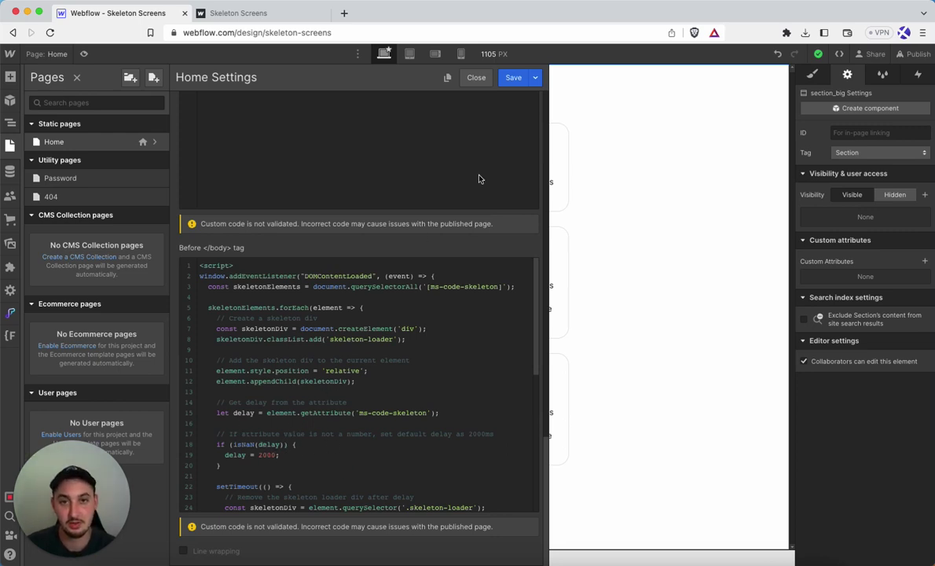
left_click(475, 79)
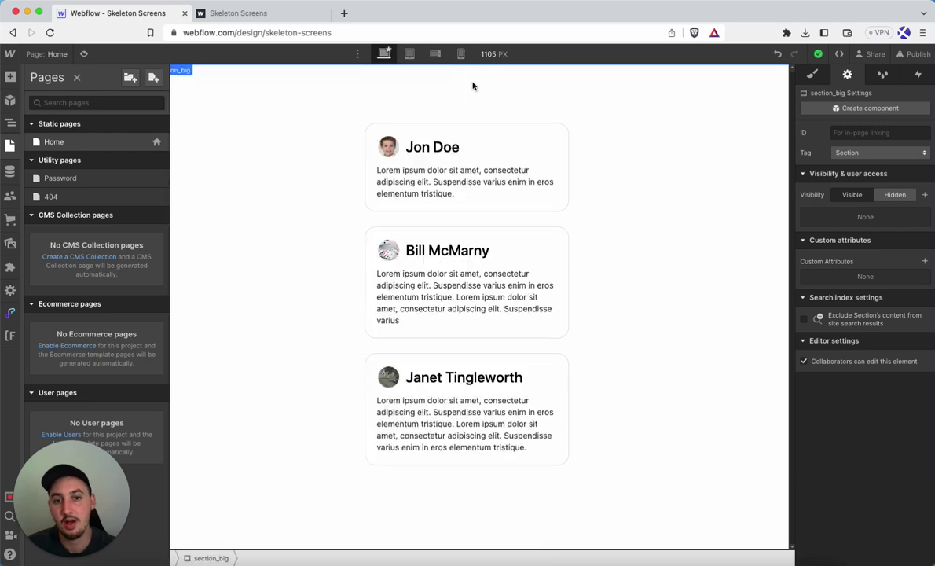
Step: Inspect the Jon Doe, Bill McMarny and Janet Tingleworth headings' ms-code-skeleton delays: 1000, 2000, 3000
left_click(448, 151)
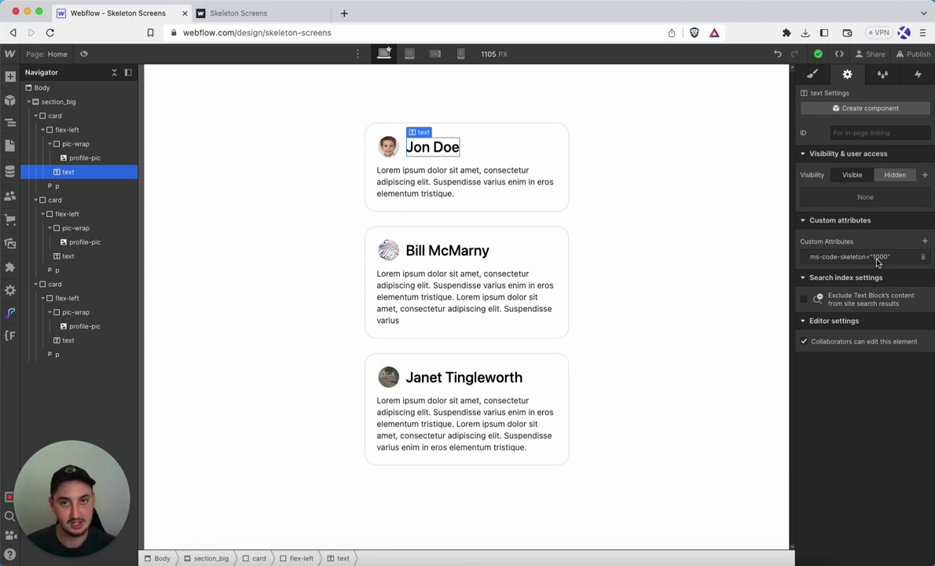
left_click(422, 251)
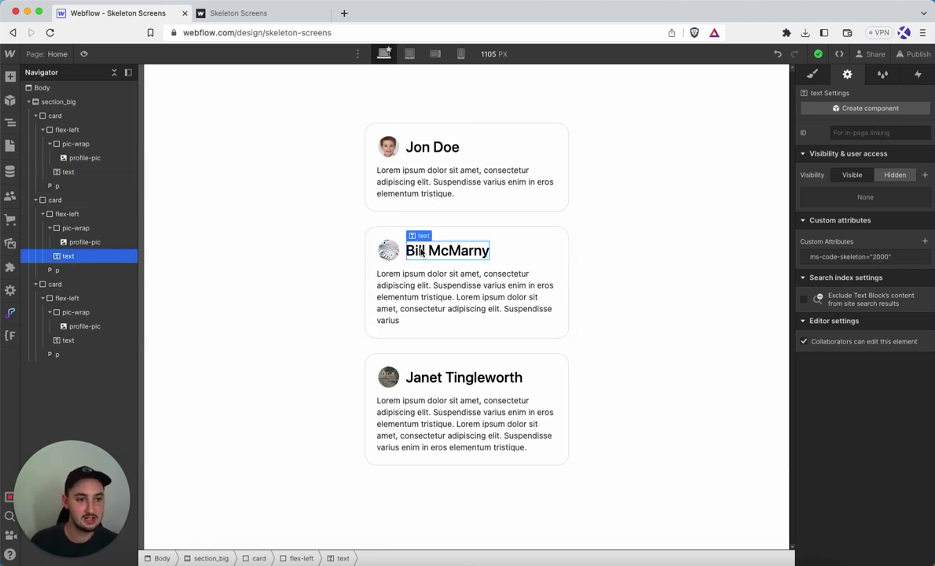
left_click(456, 378)
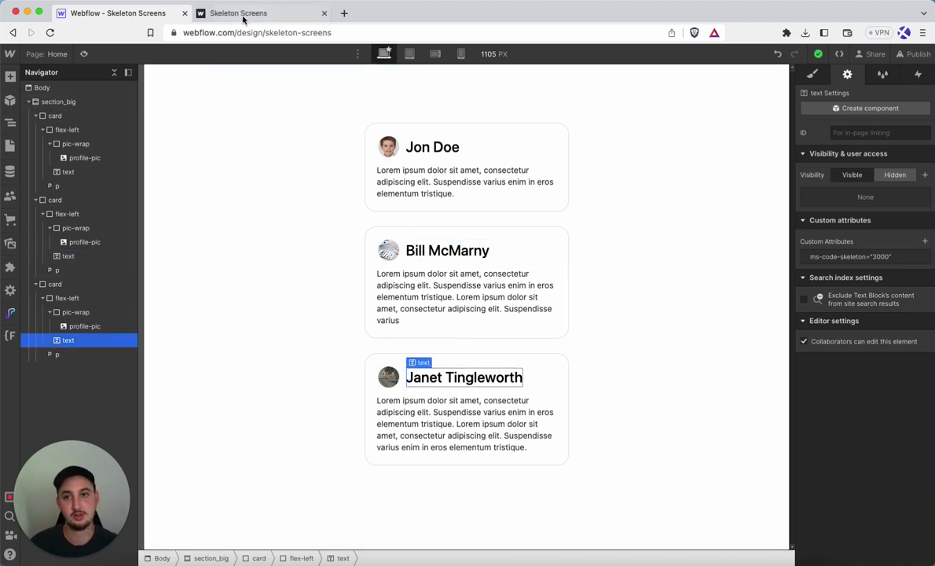
Step: Reload the published site, dismissing the translation offer, to watch cards load in turn
left_click(242, 17)
left_click(48, 33)
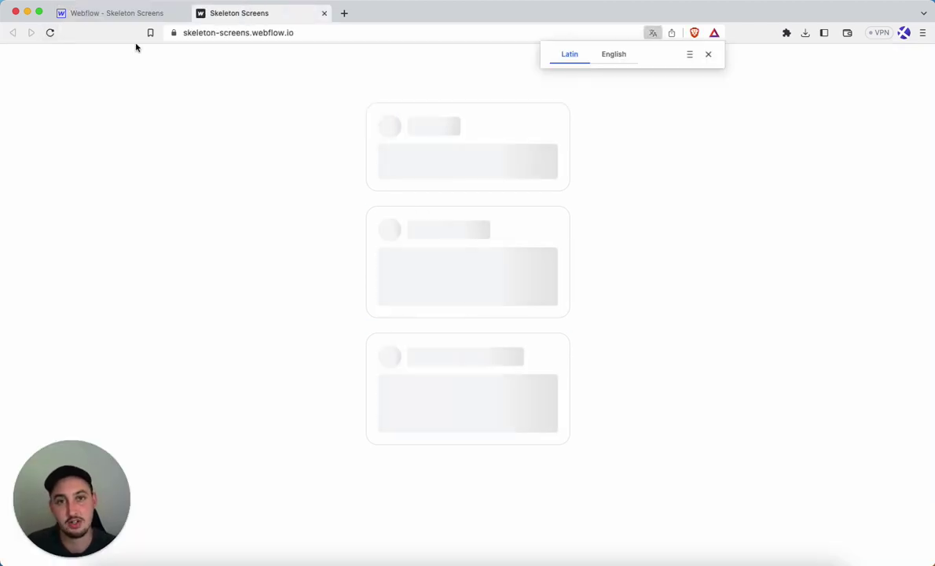
left_click(707, 55)
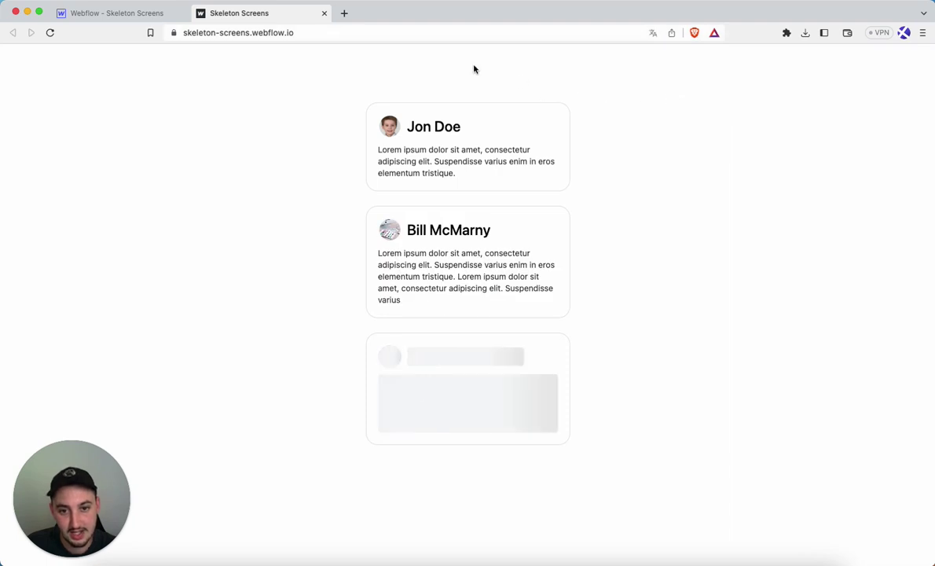
Step: In the Navigator, check Jon Doe's paragraph, picture wrapper and name each carry ms-code-skeleton 1000
left_click(81, 15)
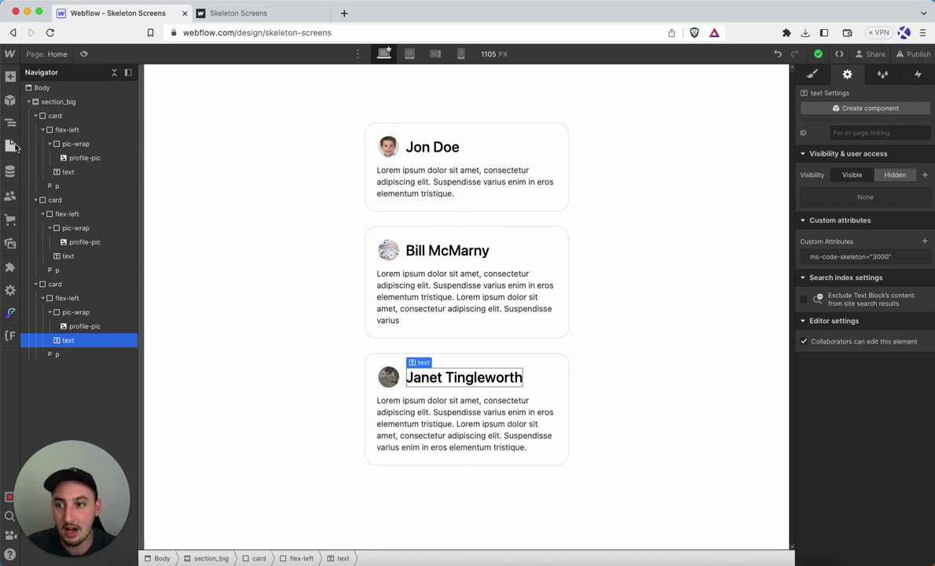
left_click(12, 146)
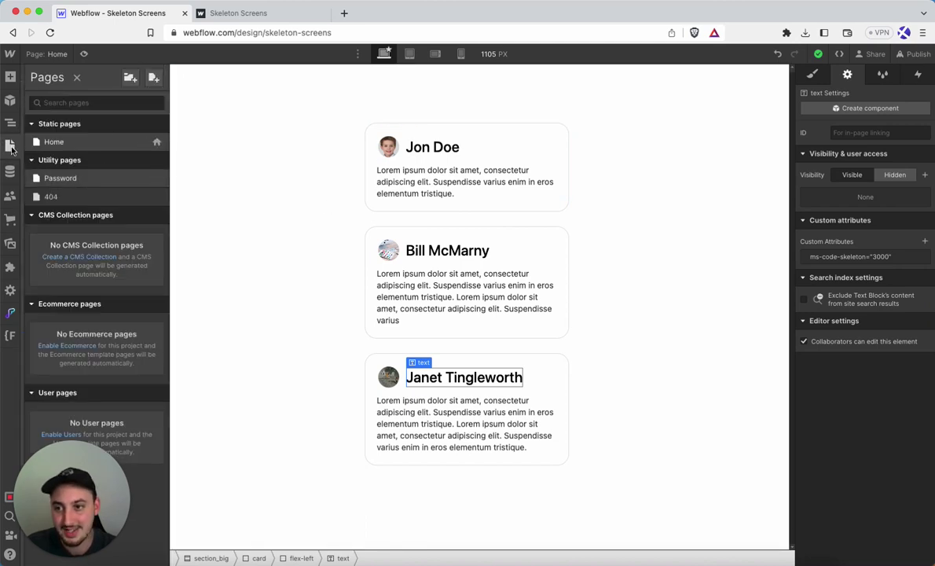
left_click(12, 148)
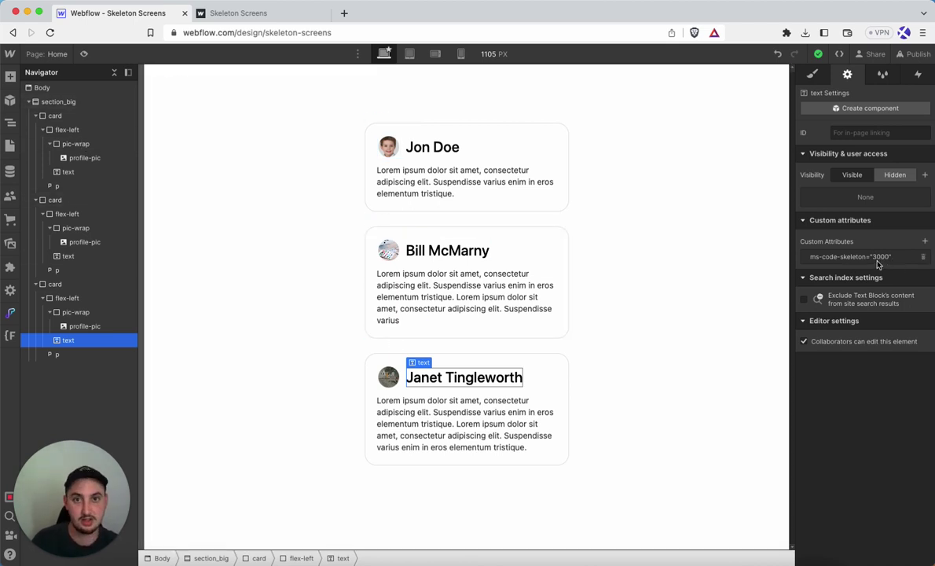
left_click(405, 174)
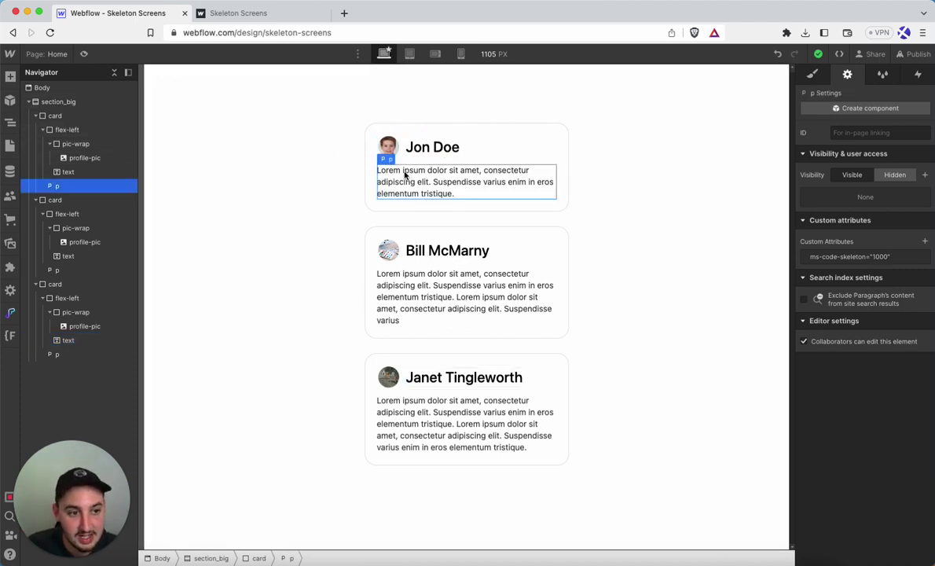
left_click(397, 146)
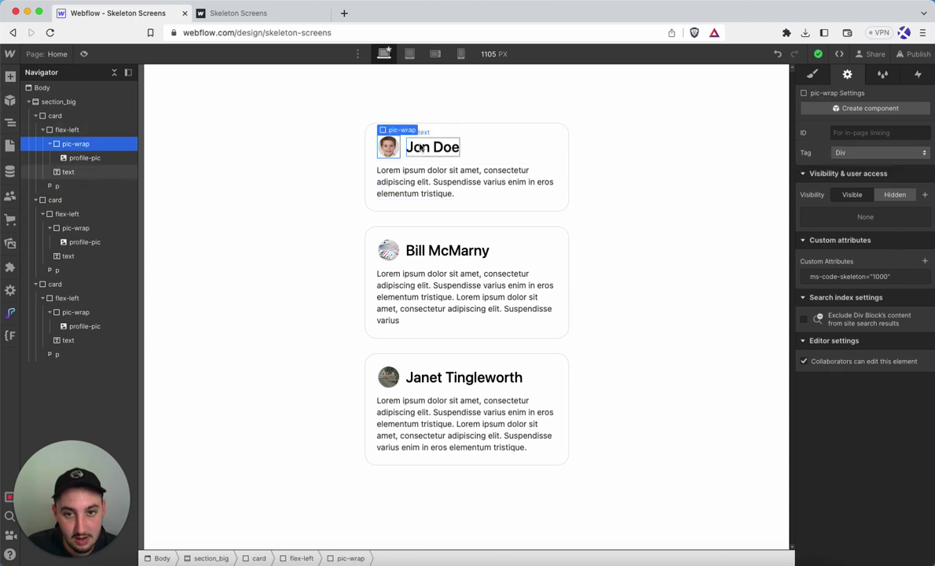
left_click(428, 148)
left_click(454, 193)
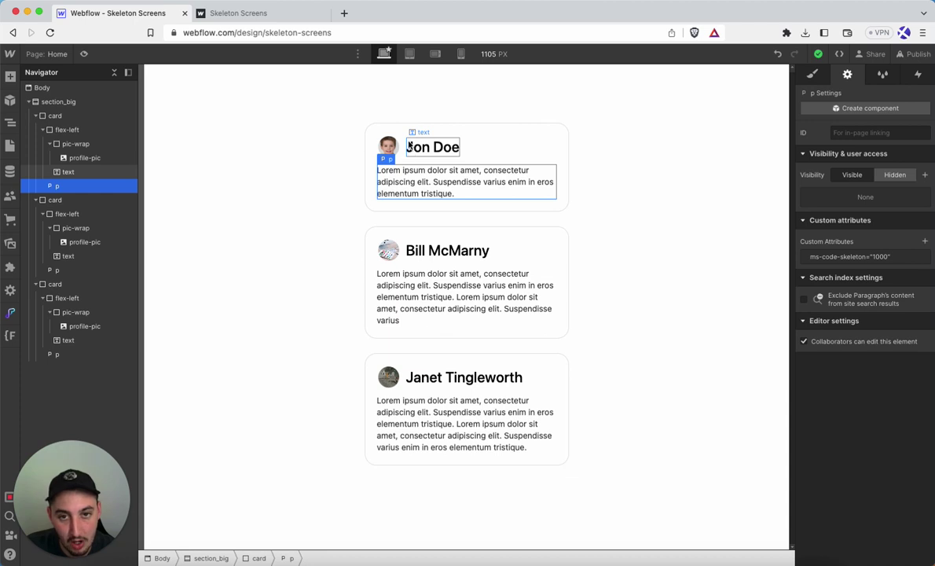
left_click(444, 149)
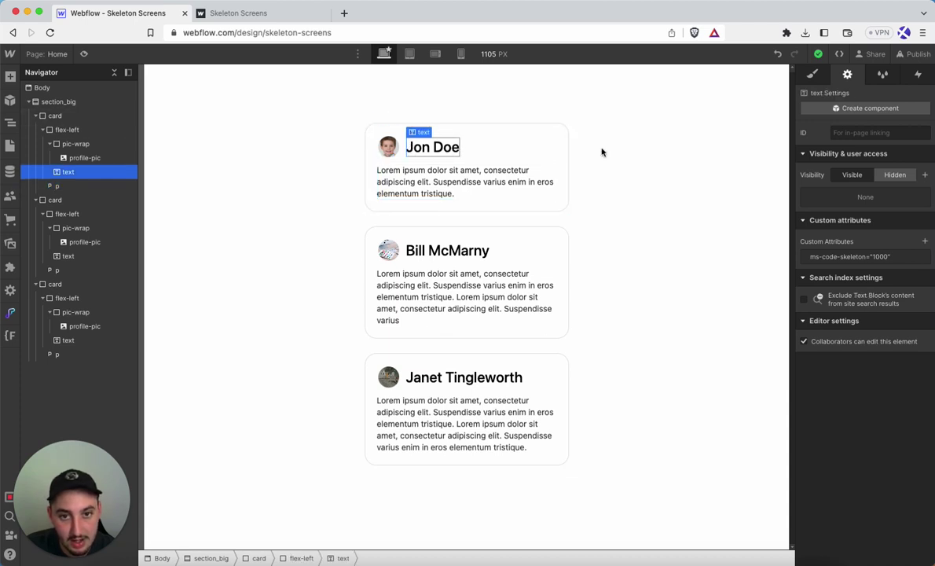
left_click(812, 74)
scroll(865, 330, "down", 5)
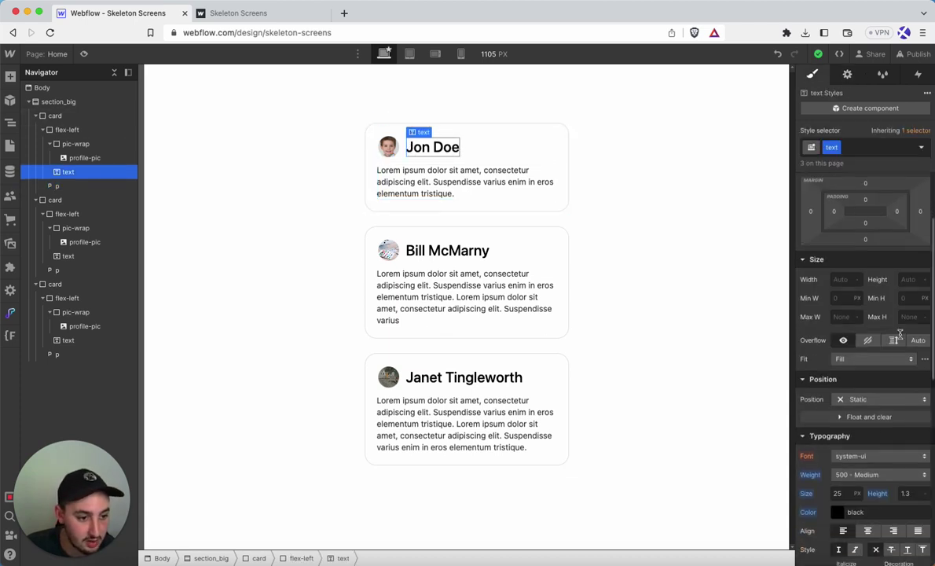
scroll(899, 334, "down", 2)
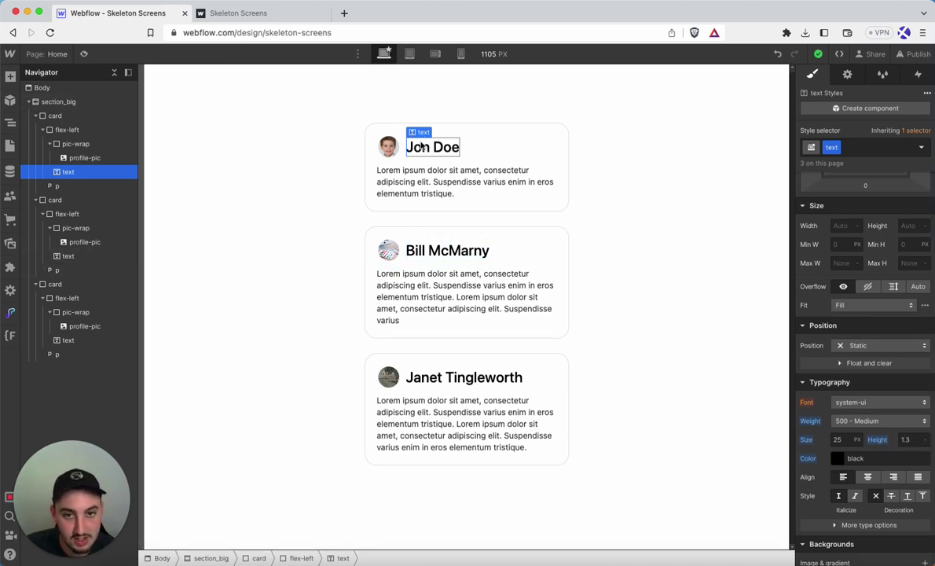
left_click(444, 250)
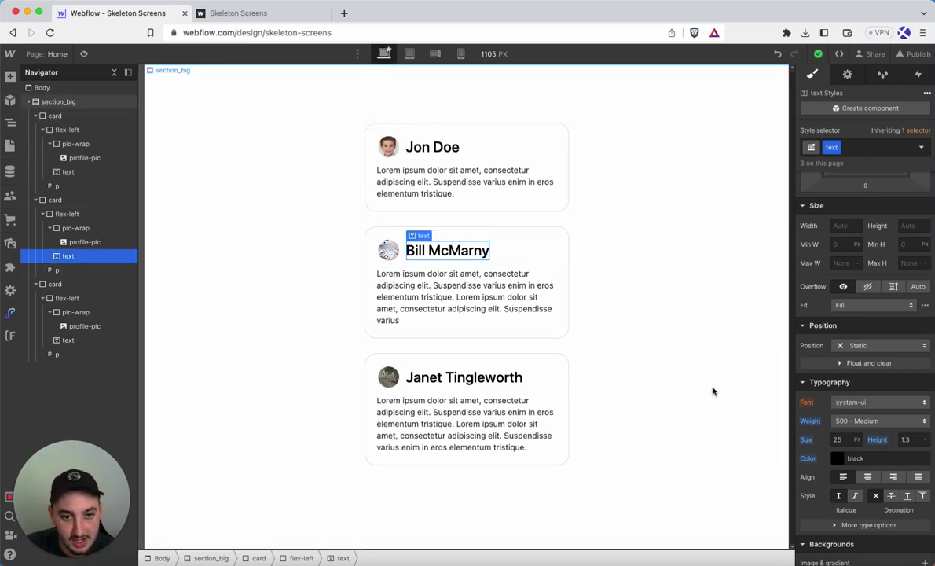
left_click(911, 439)
type("1")
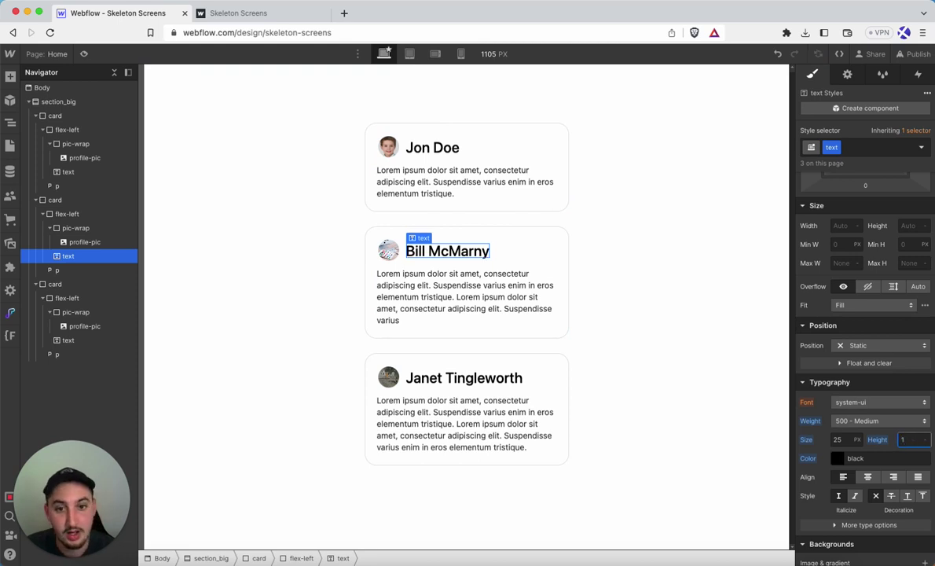
Step: Publish to skeleton-screens.webflow.io and reload the live site to watch the loaders
left_click(912, 53)
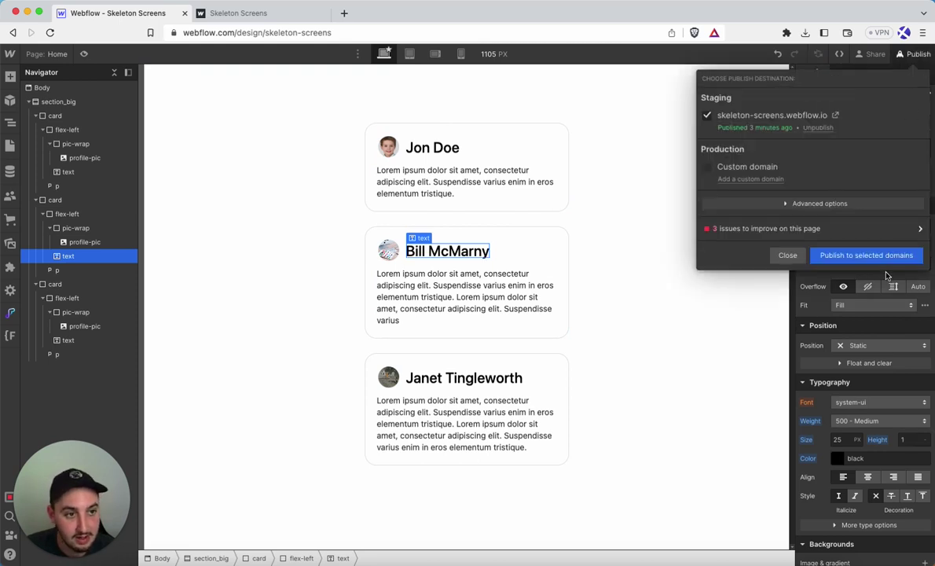
left_click(880, 258)
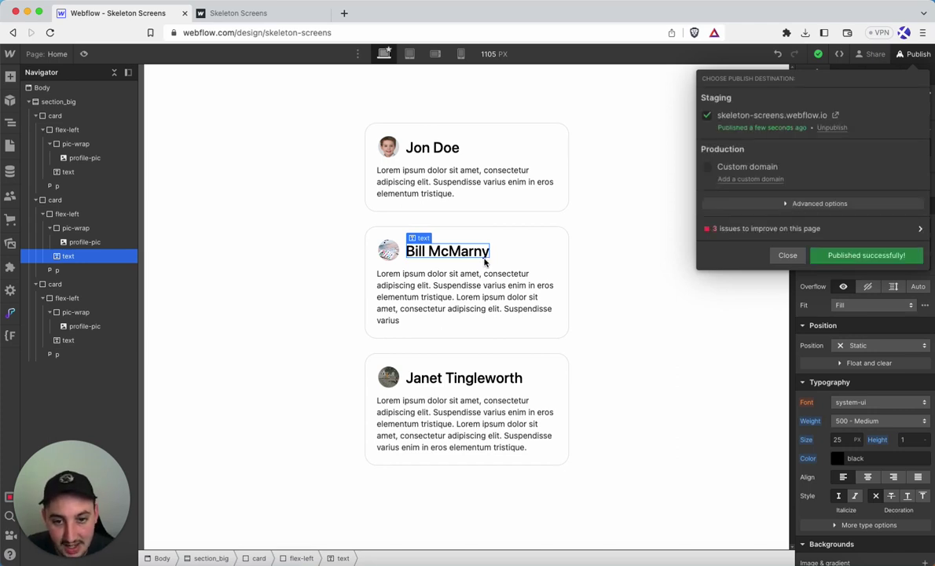
left_click(294, 13)
left_click(50, 33)
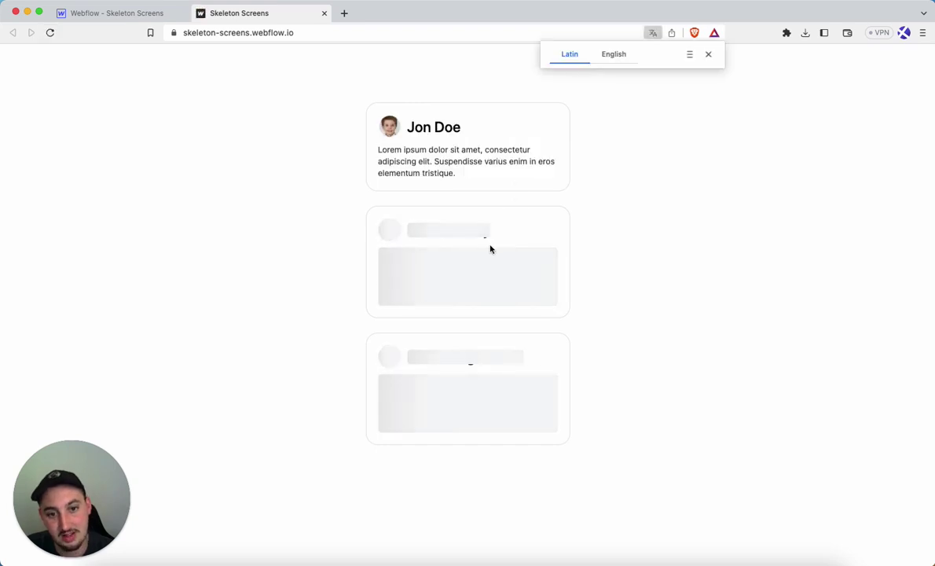
left_click(128, 14)
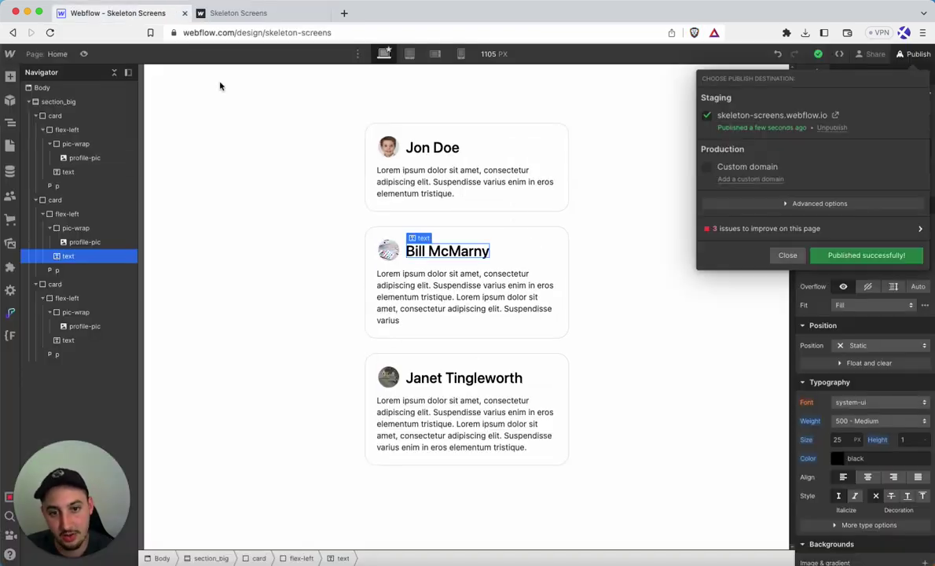
left_click(457, 250)
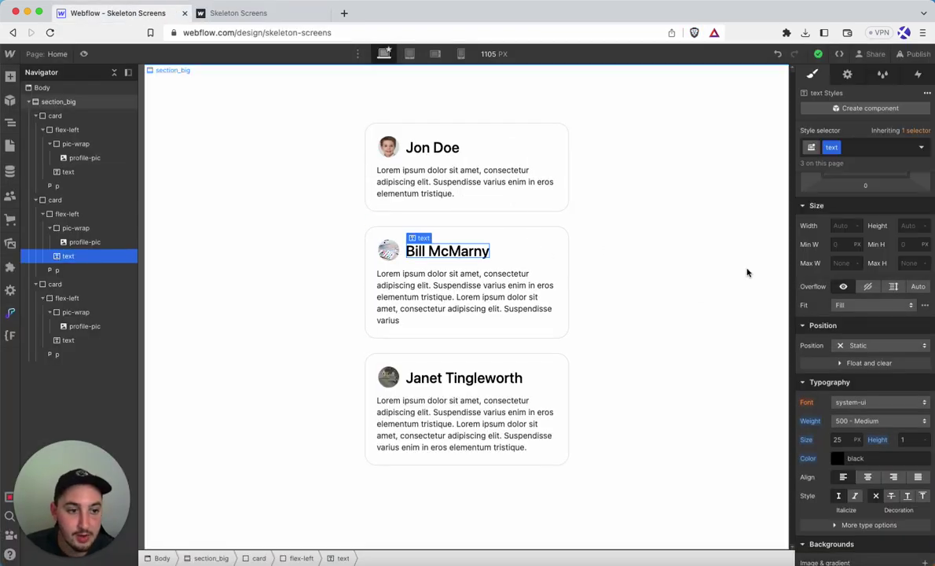
left_click(912, 441)
type("1")
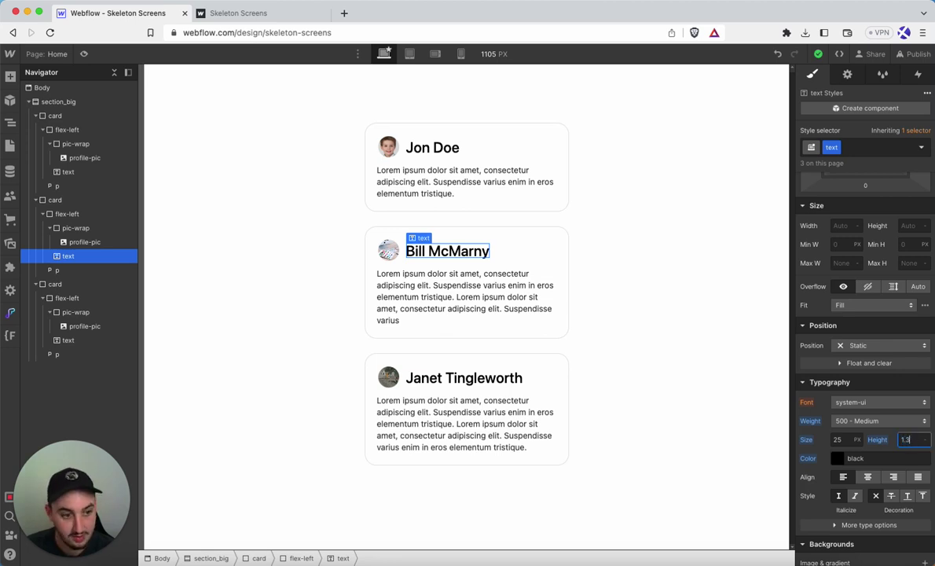
type(".3")
scroll(877, 317, "up", 5)
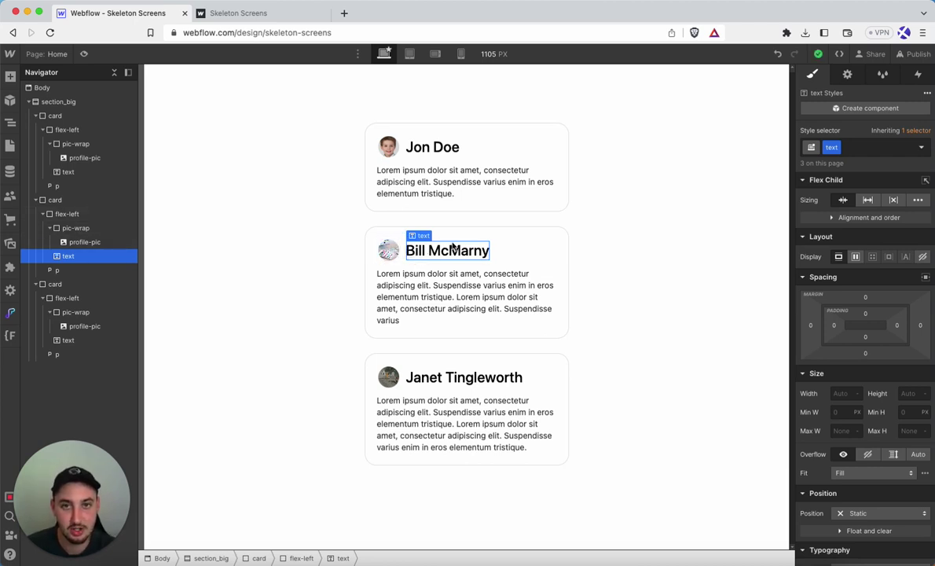
left_click(847, 74)
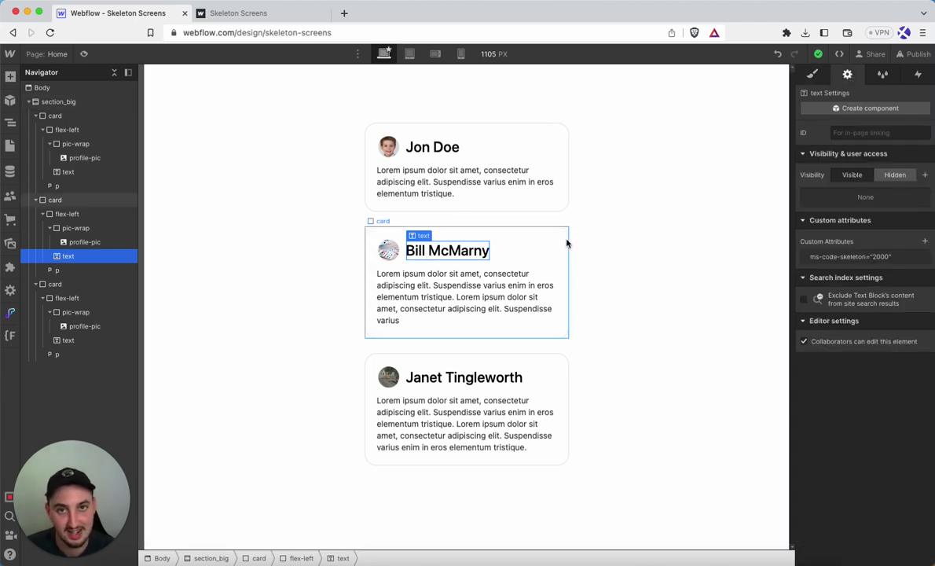
left_click(388, 250)
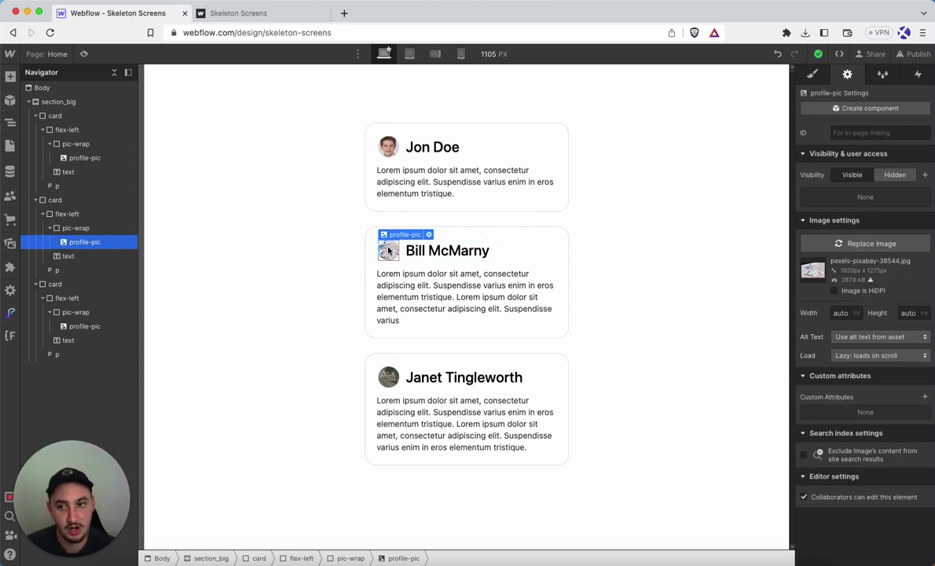
left_click(69, 229)
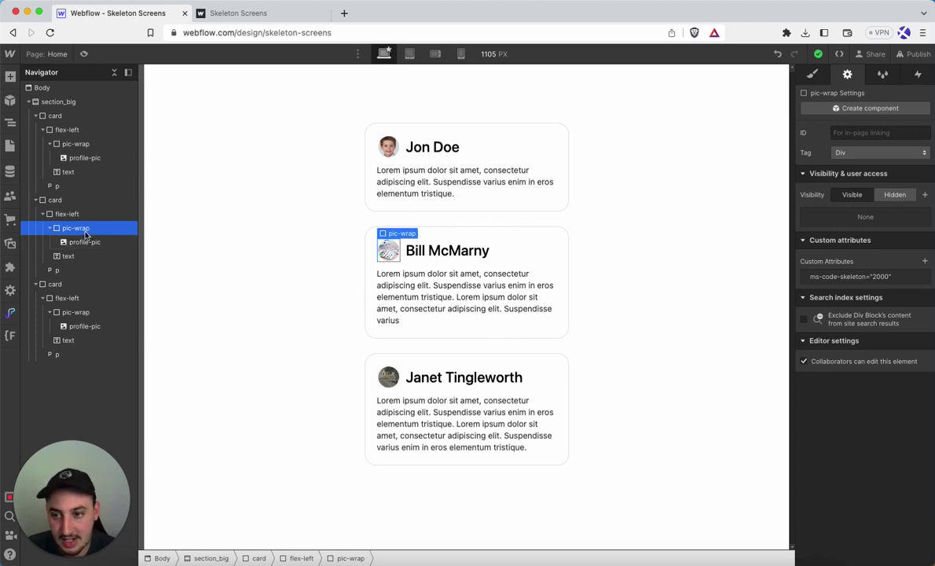
left_click(84, 240)
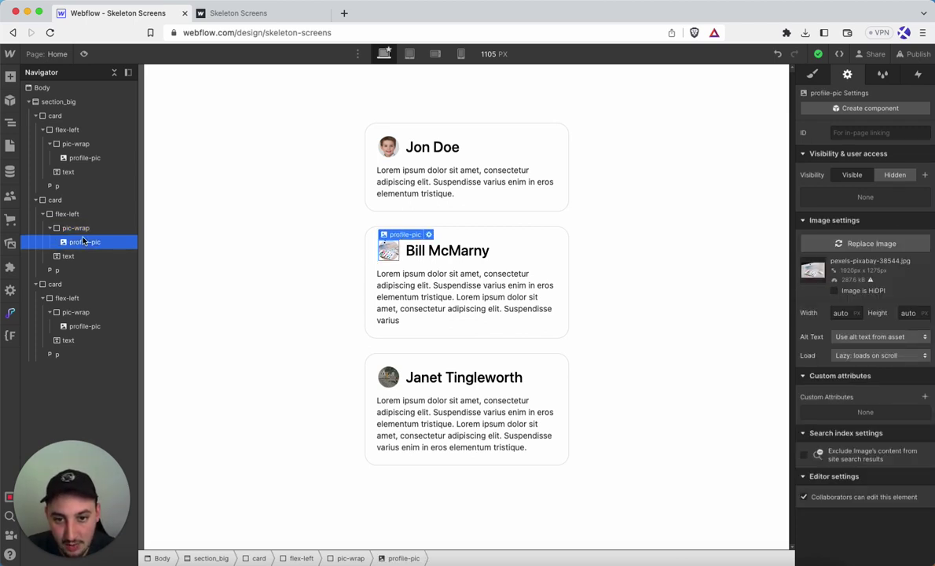
left_click(82, 231)
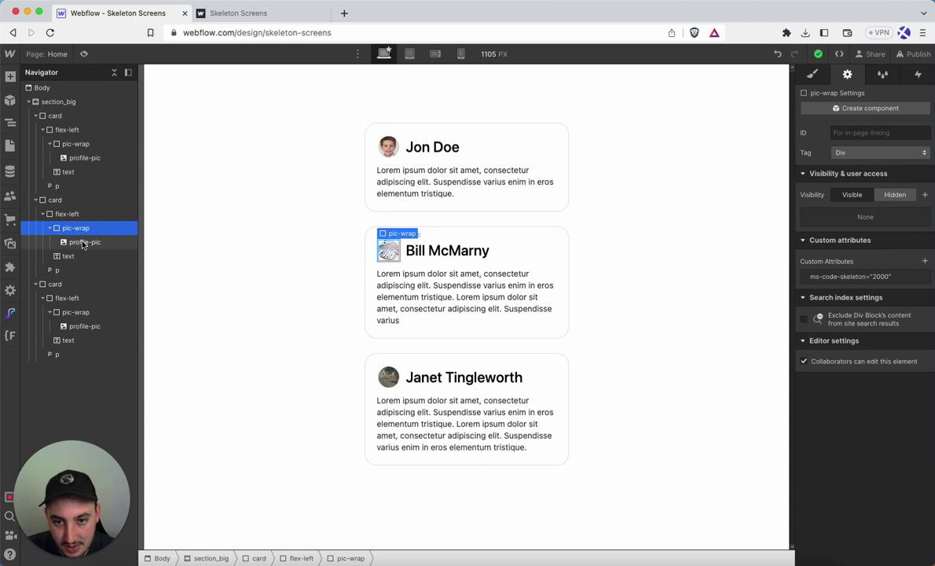
left_click(82, 240)
left_click(77, 228)
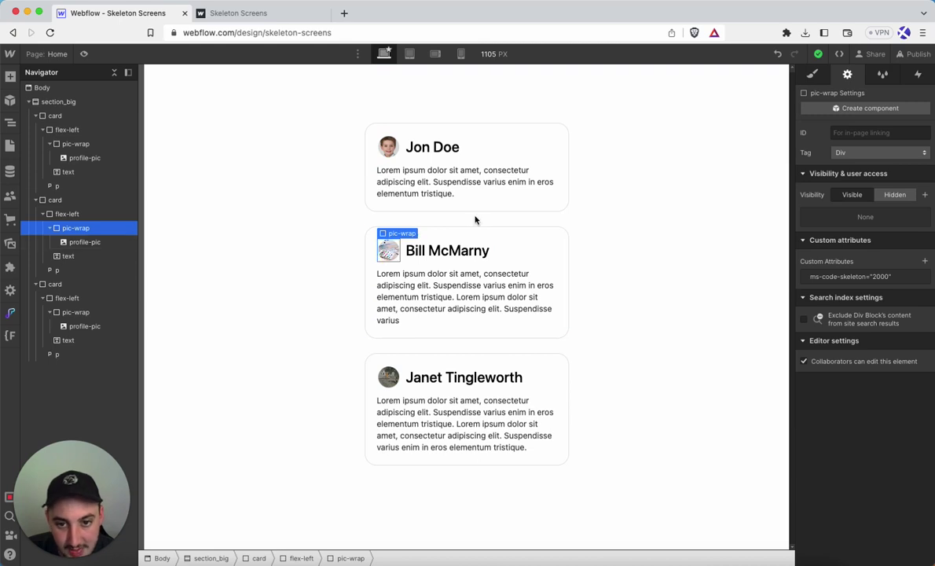
left_click(812, 74)
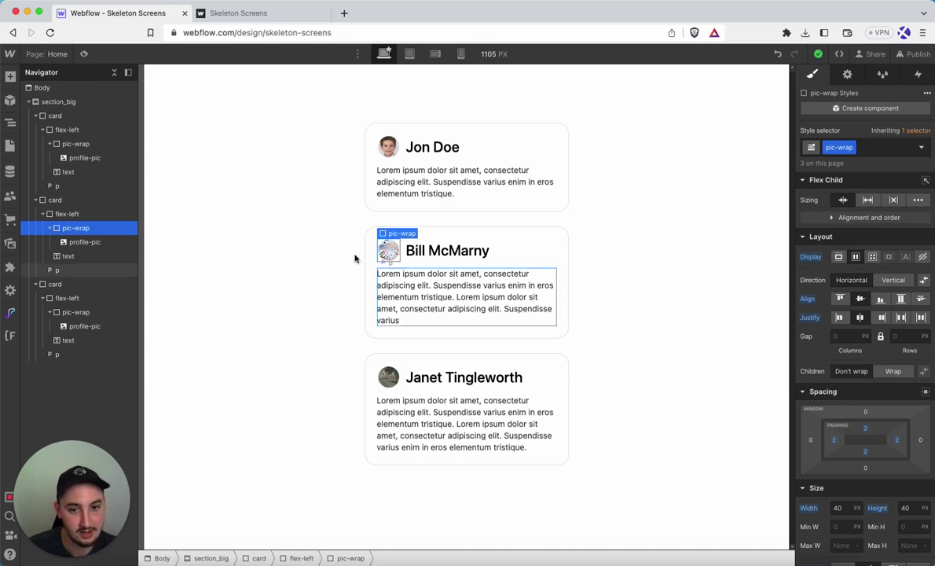
left_click(386, 253)
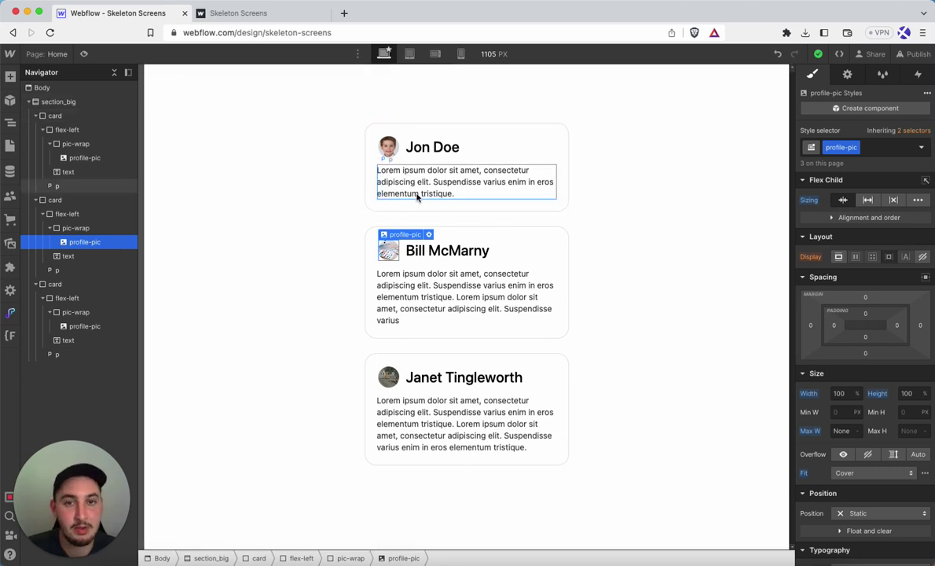
left_click(383, 250)
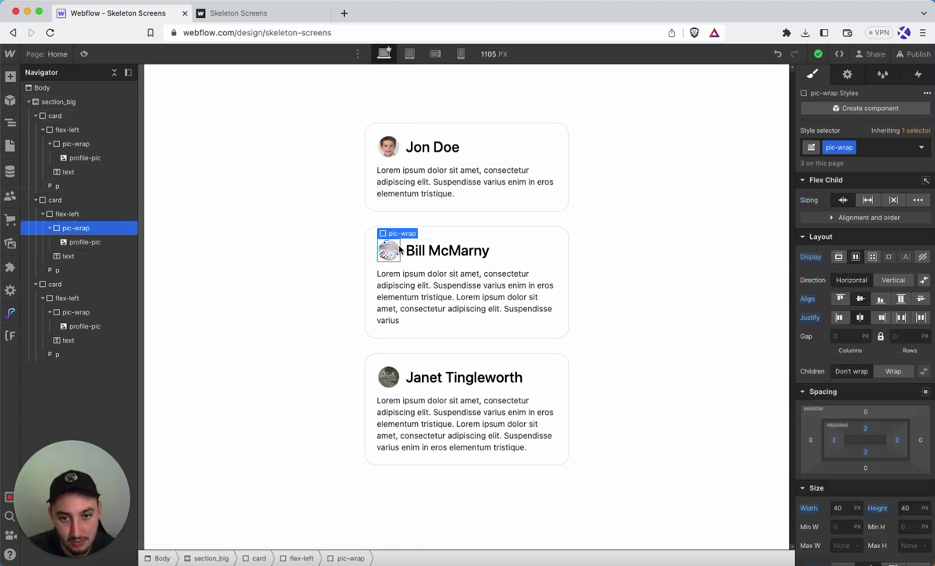
left_click(238, 13)
left_click(50, 33)
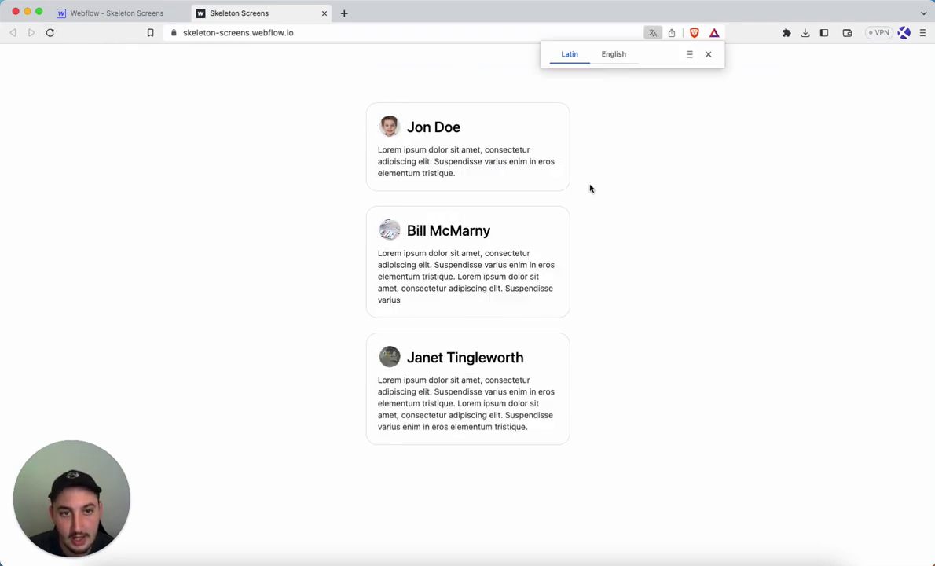
Step: Close the Latin/English translation popup over the loaded profile cards
left_click(708, 53)
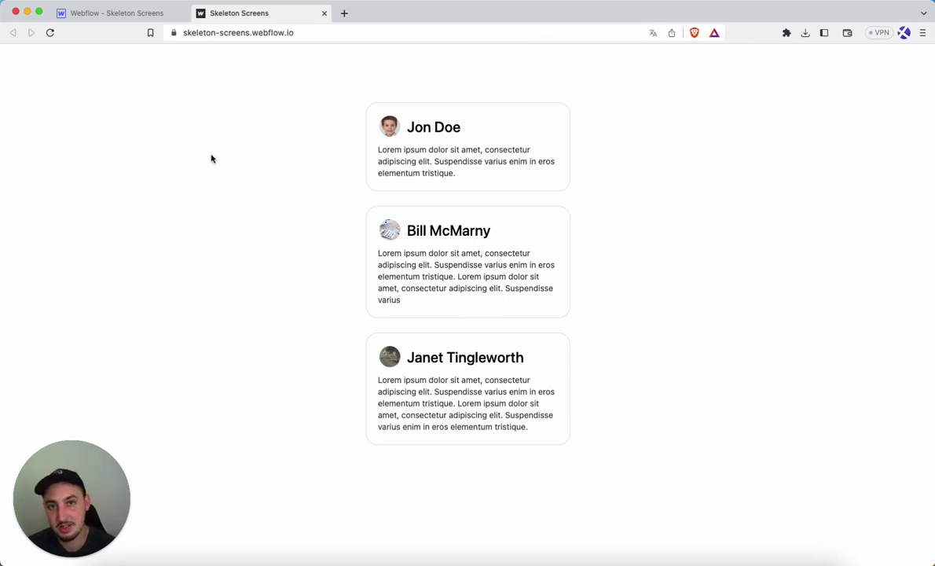